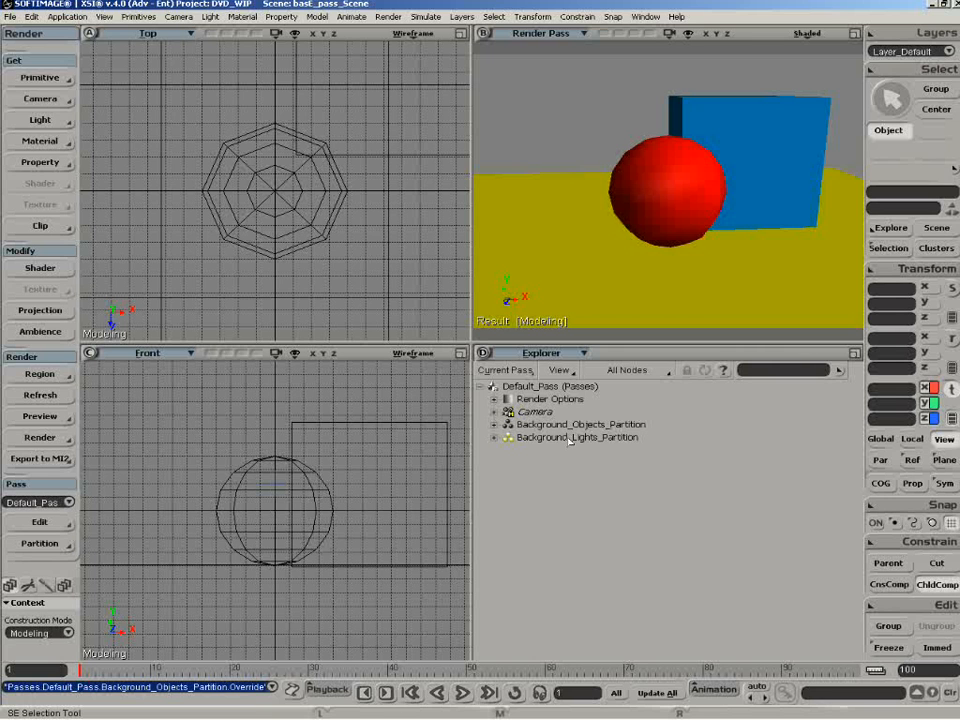
Add an Override property to Background_Objects_Partition in the default pass, open its property editor and enlarge the editor window
click(501, 426)
click(493, 425)
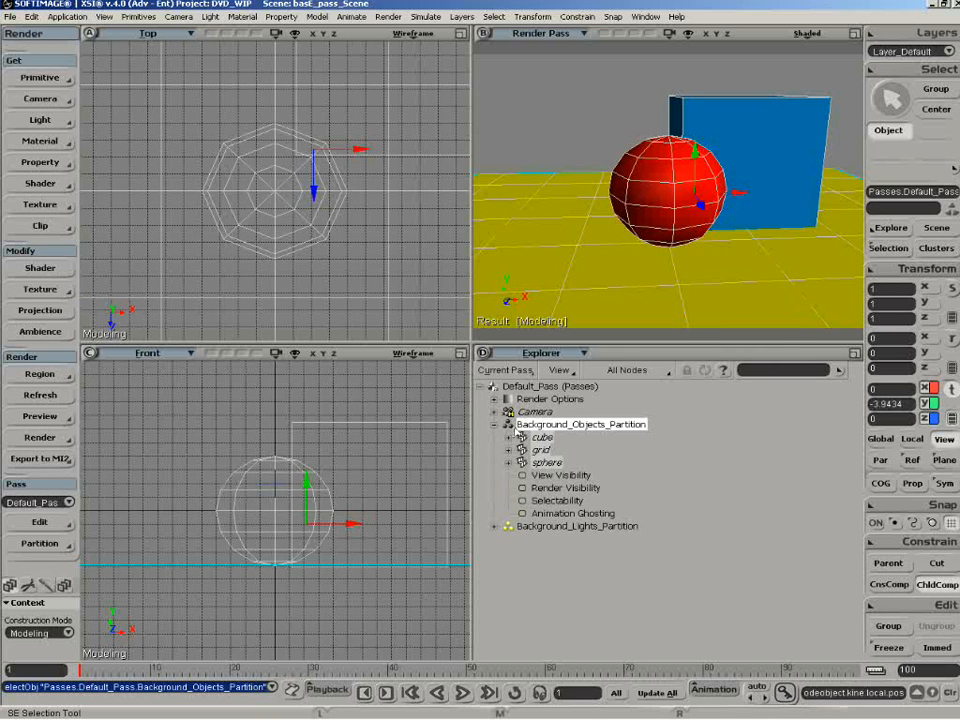
click(40, 162)
click(127, 416)
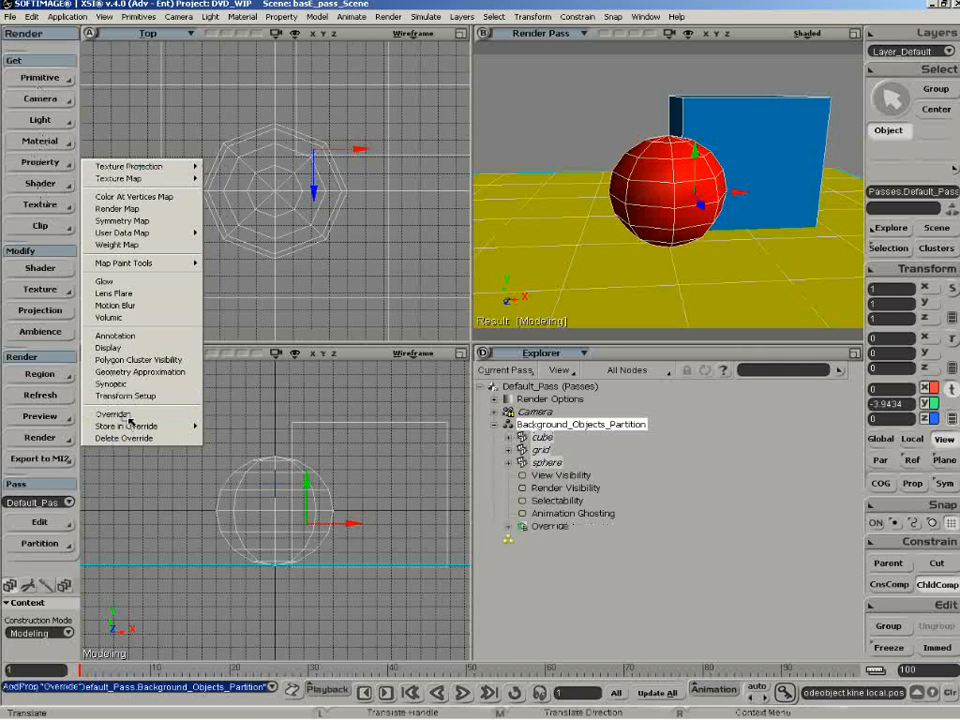
click(549, 527)
click(539, 428)
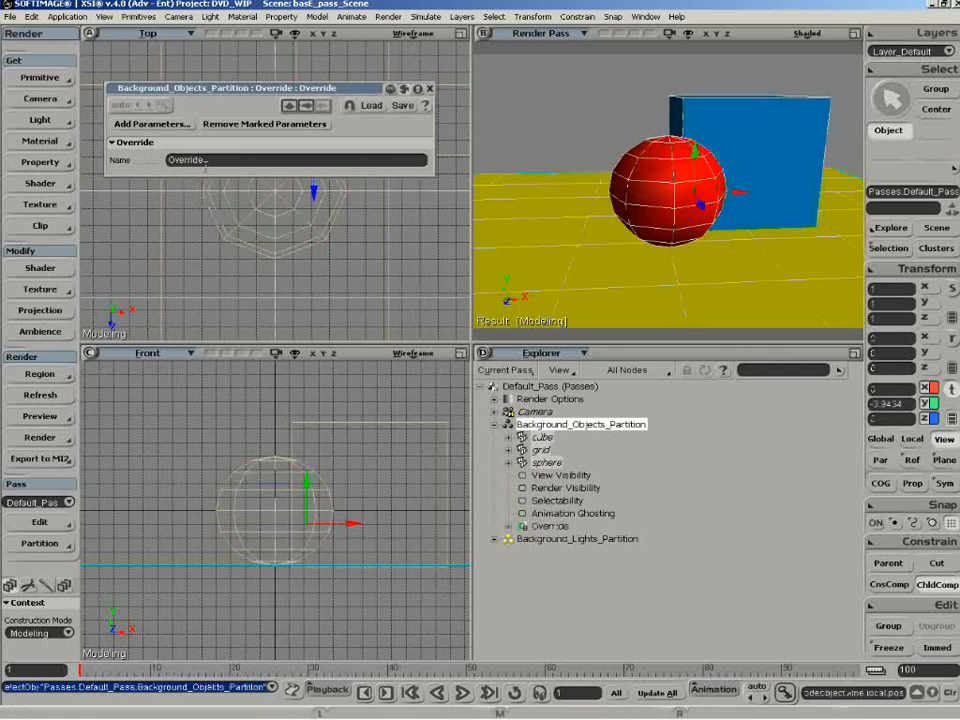
drag(409, 177, 390, 316)
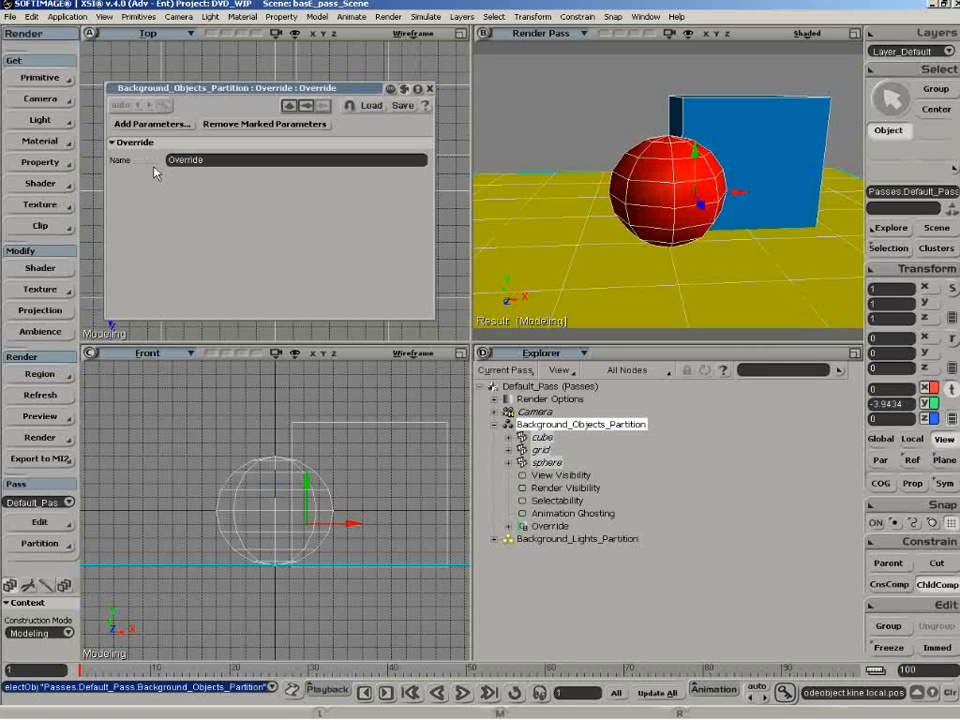
Add the grid's View Visibility parameter to the partition's override and turn it off
click(165, 126)
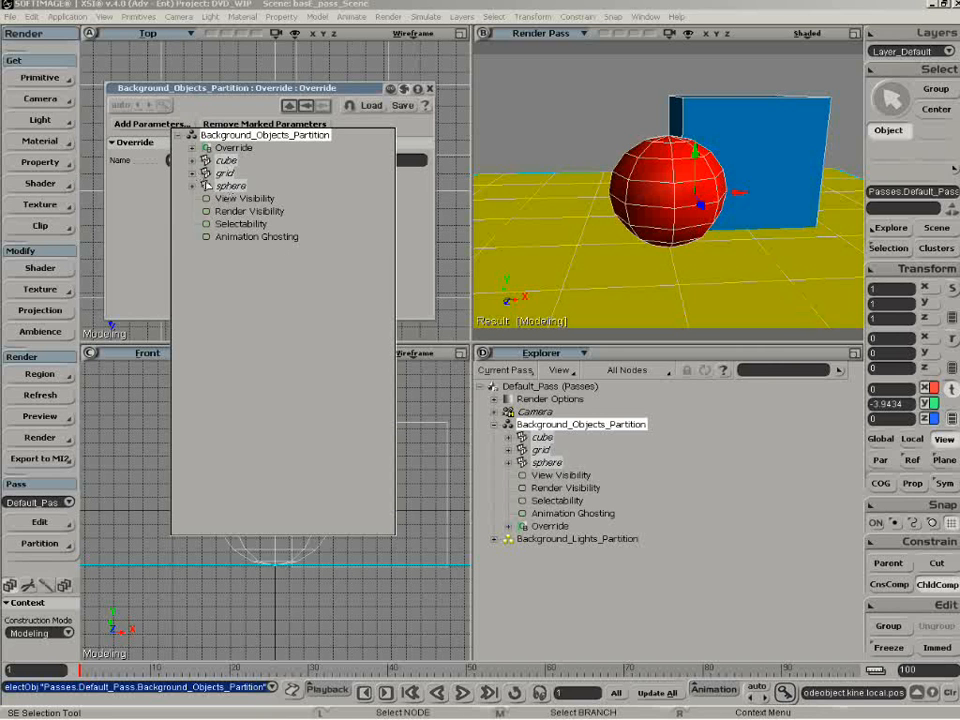
click(192, 173)
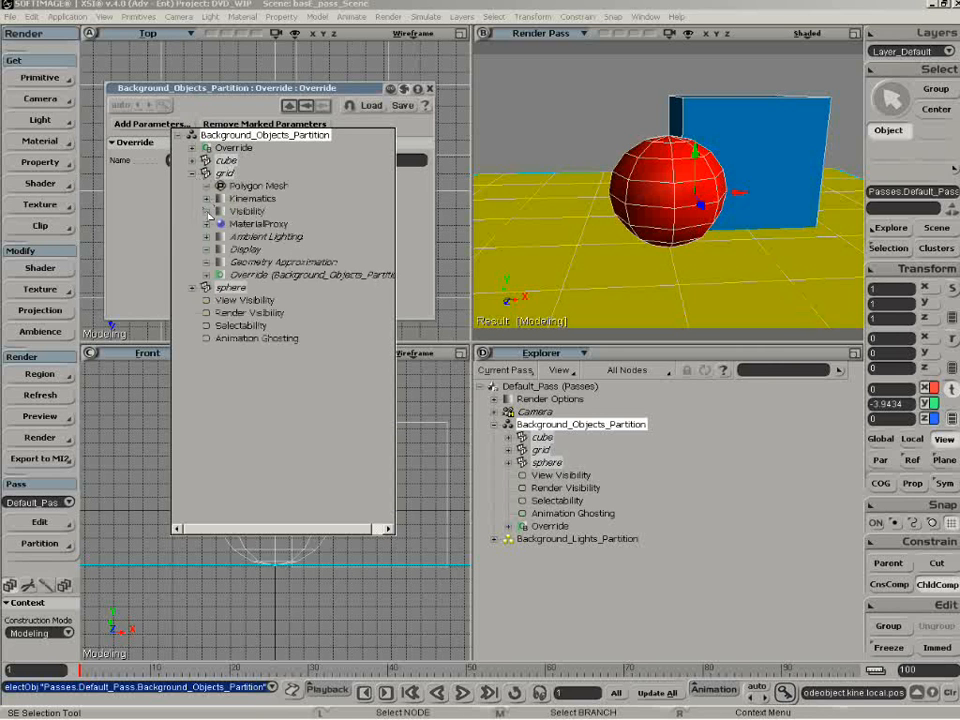
click(207, 211)
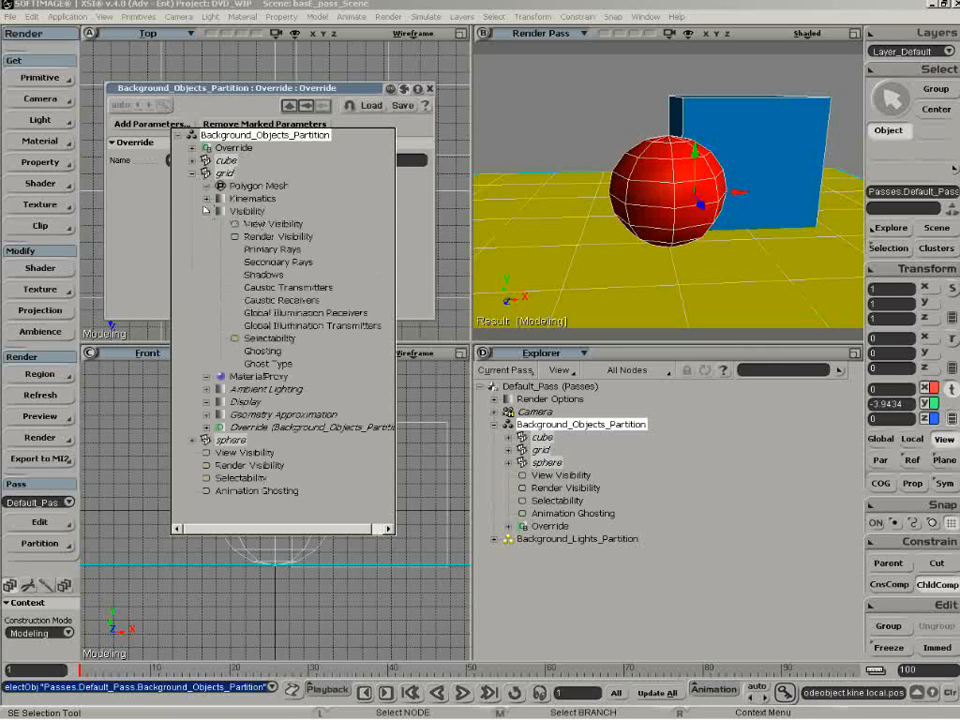
click(268, 226)
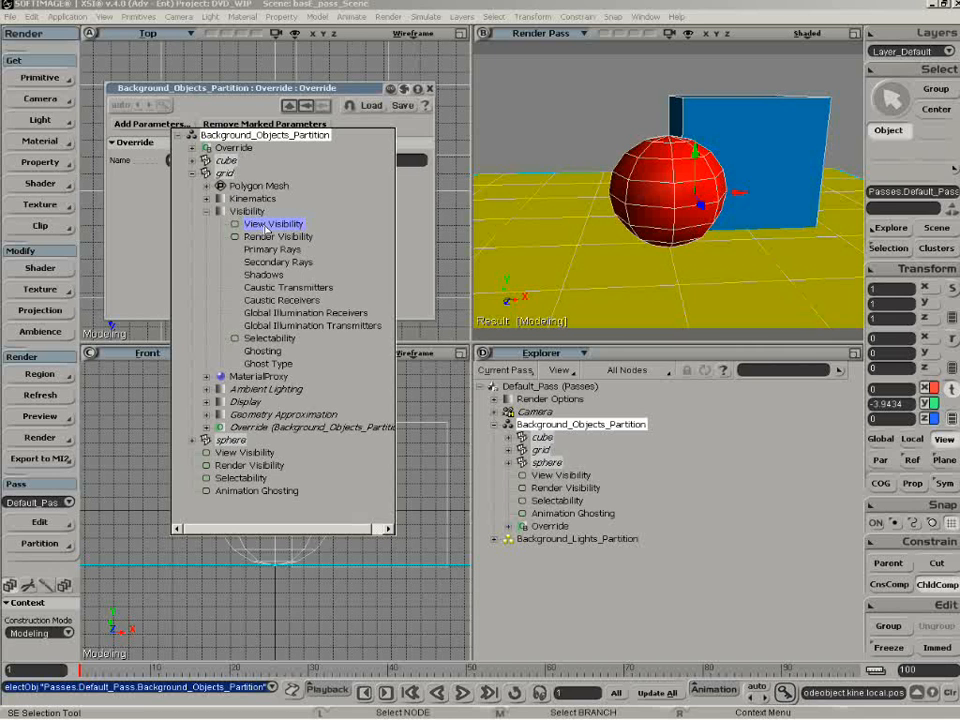
click(213, 107)
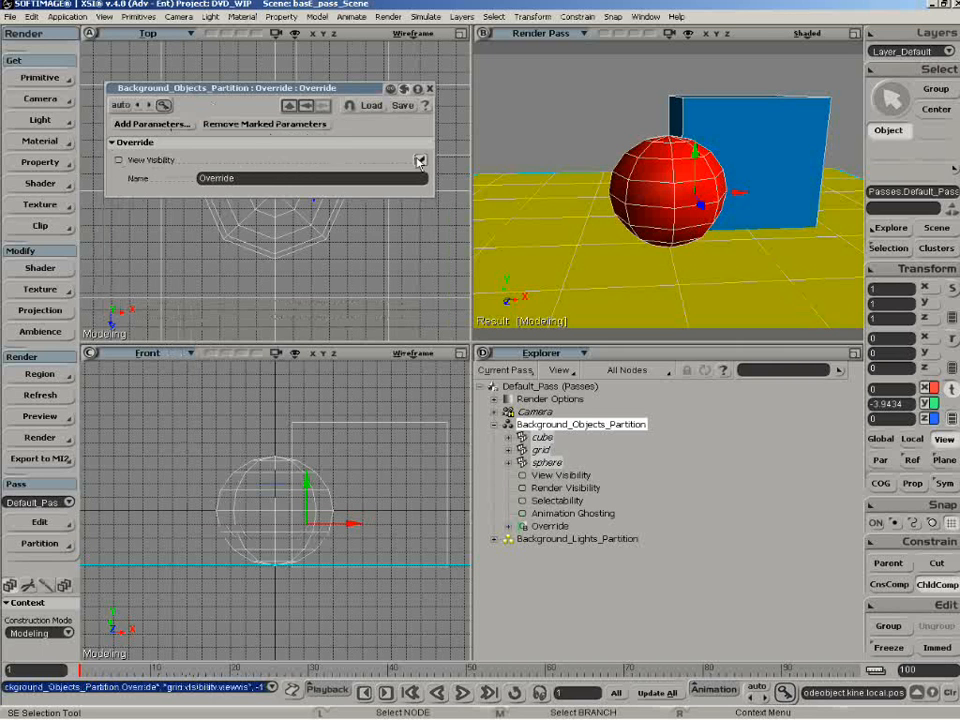
click(420, 160)
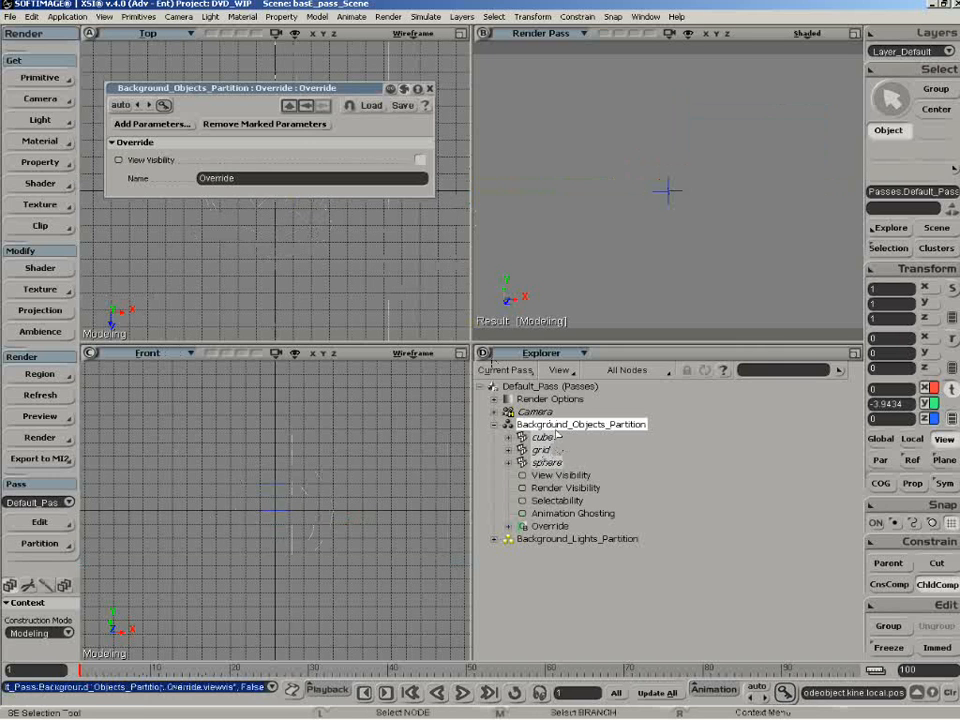
Make Pass the current render pass, and switch back to Default_Pass to compare the override's effect
click(67, 500)
click(60, 518)
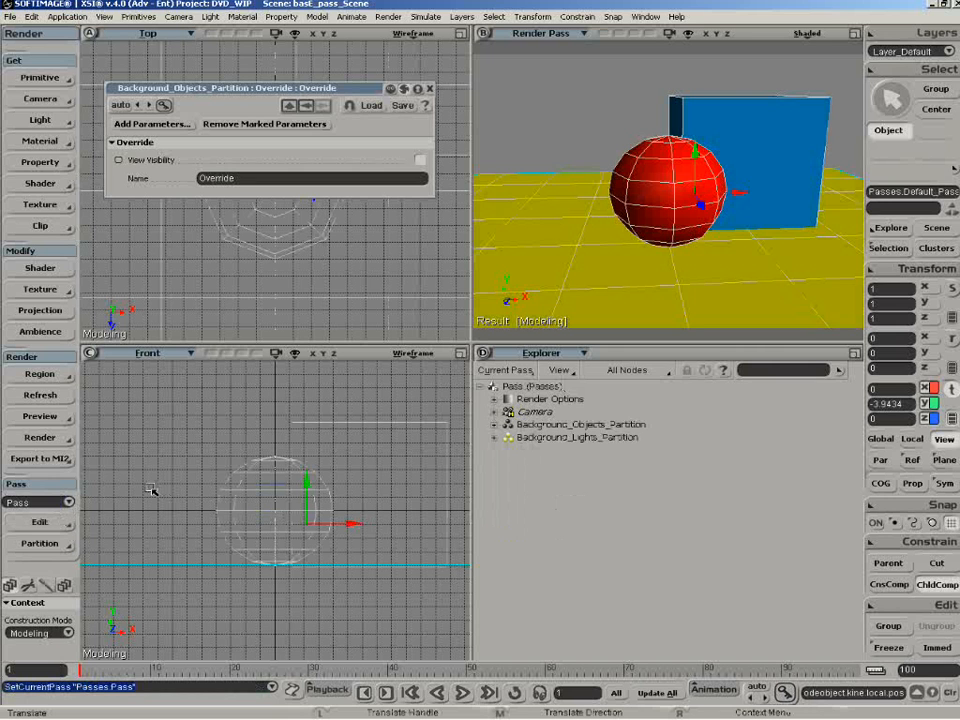
click(64, 501)
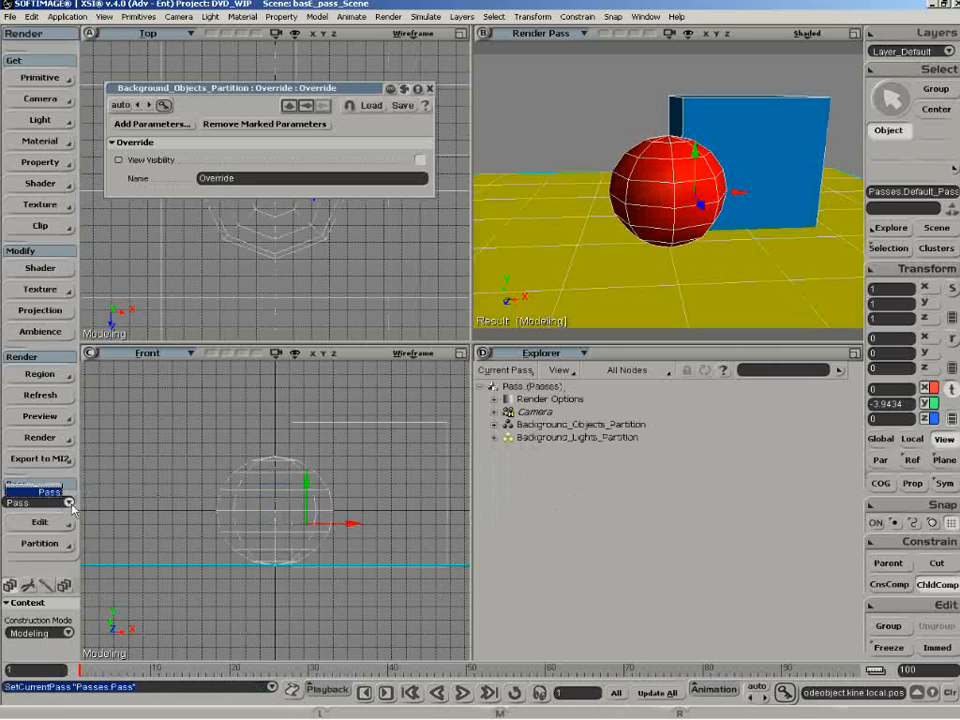
click(52, 497)
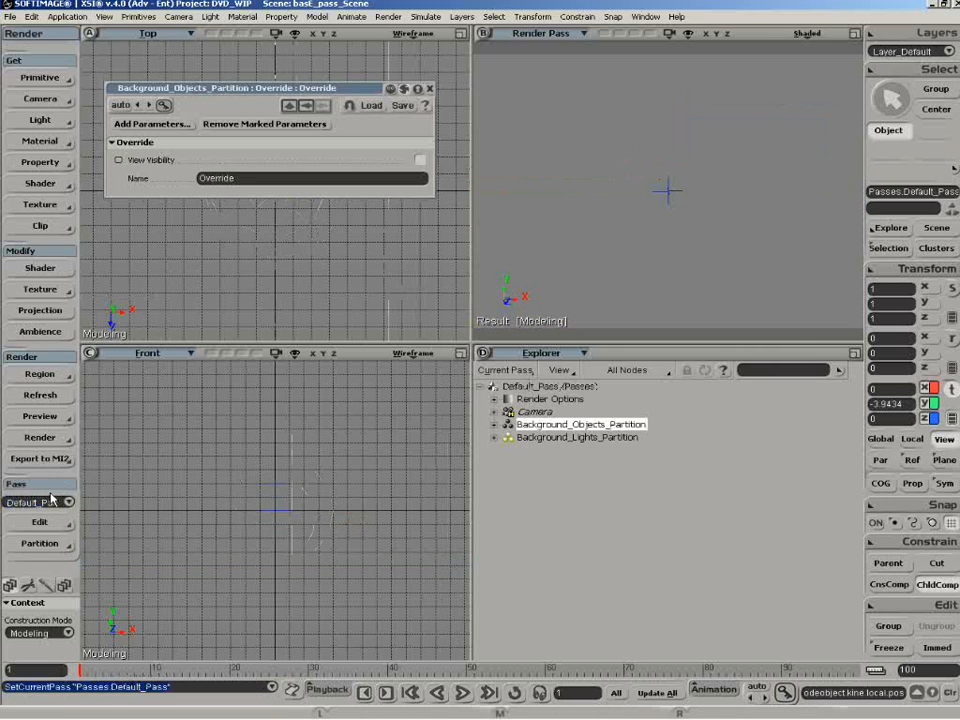
Mark the View Visibility entry in the override of Background_Objects_Partition, remove it from the override and close the property editor
click(494, 425)
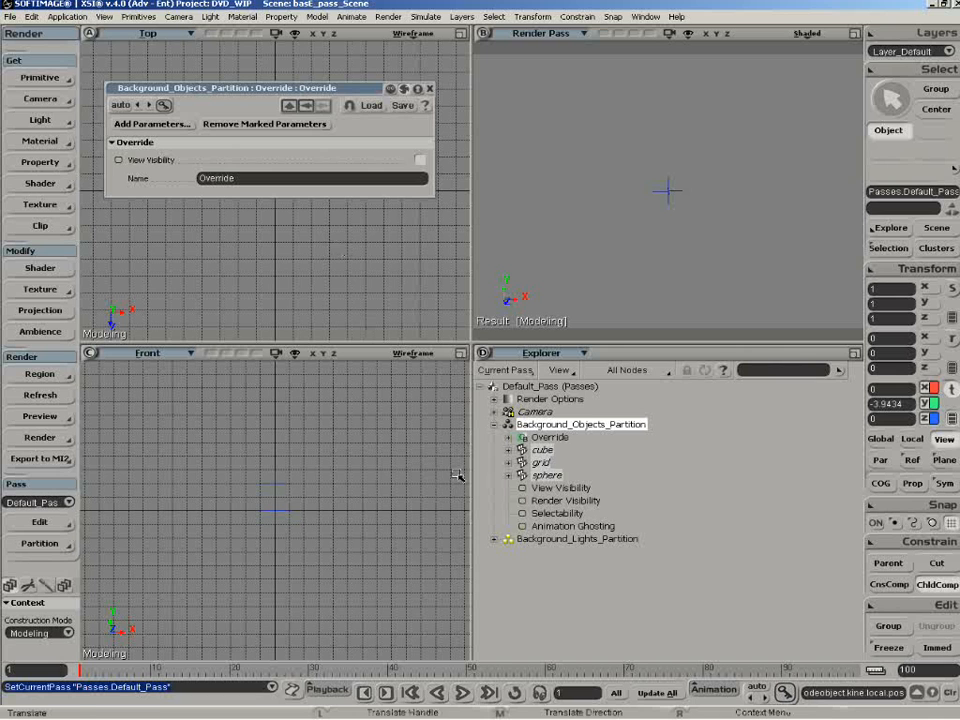
click(508, 437)
click(522, 450)
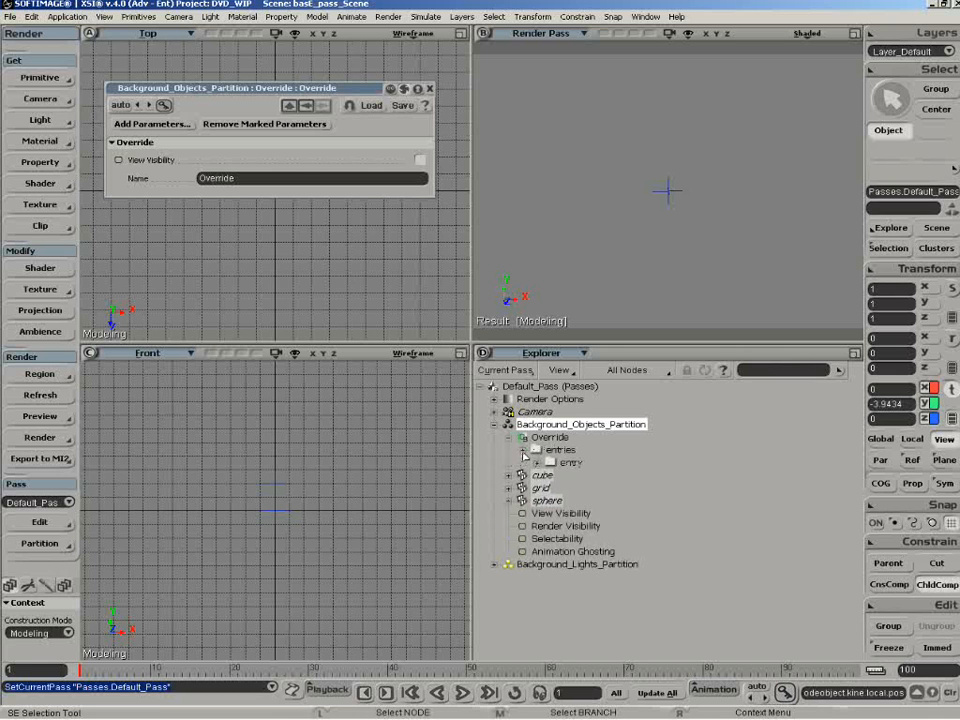
click(537, 462)
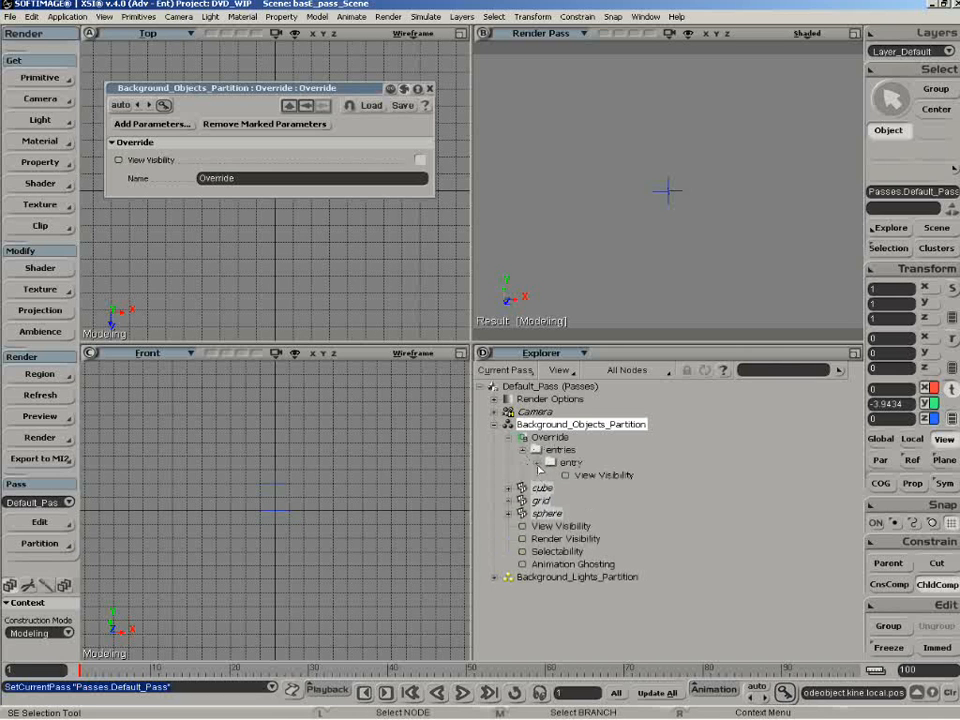
click(596, 476)
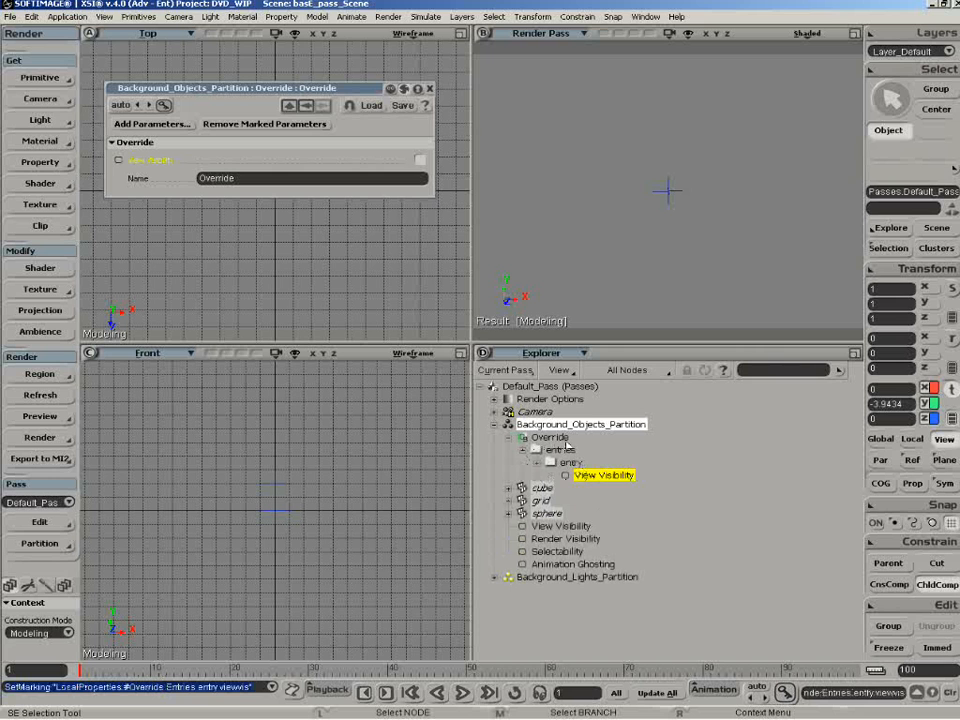
click(149, 163)
click(149, 163)
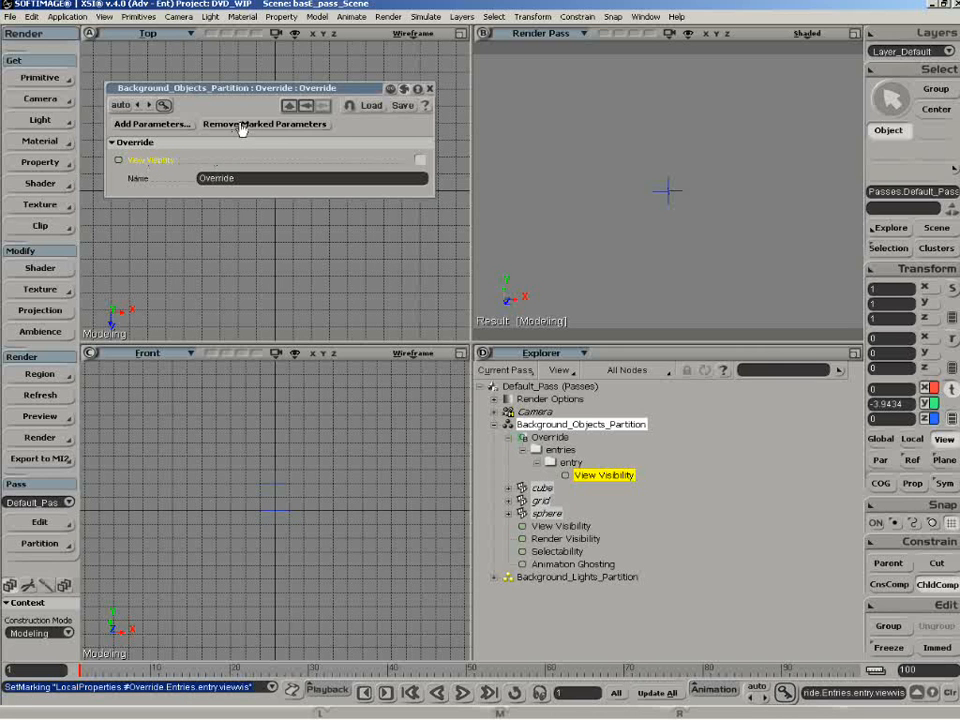
click(241, 125)
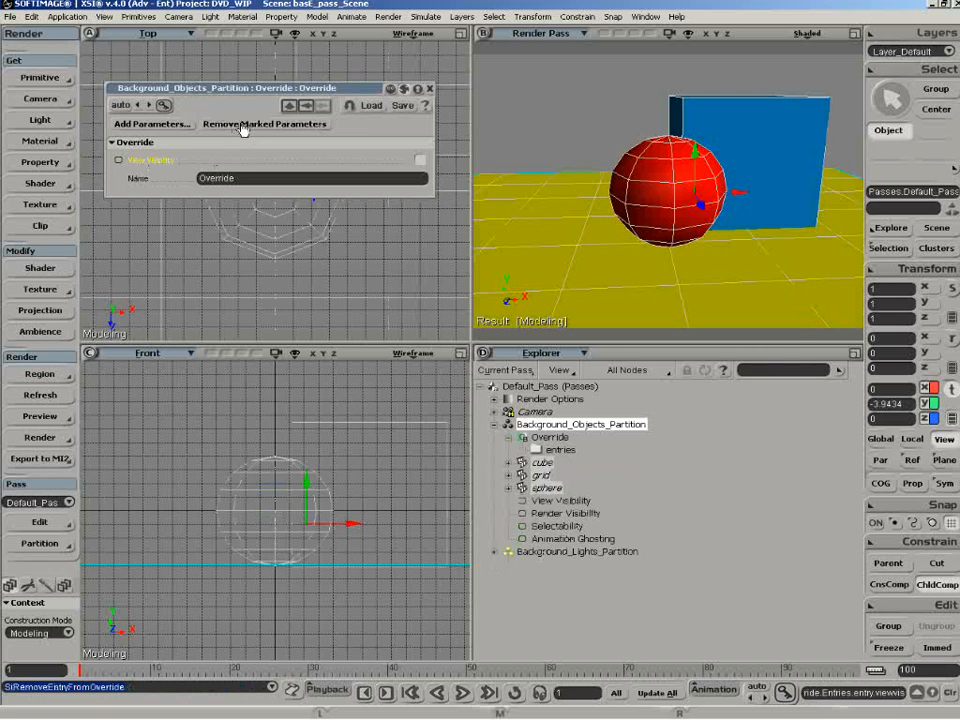
click(430, 90)
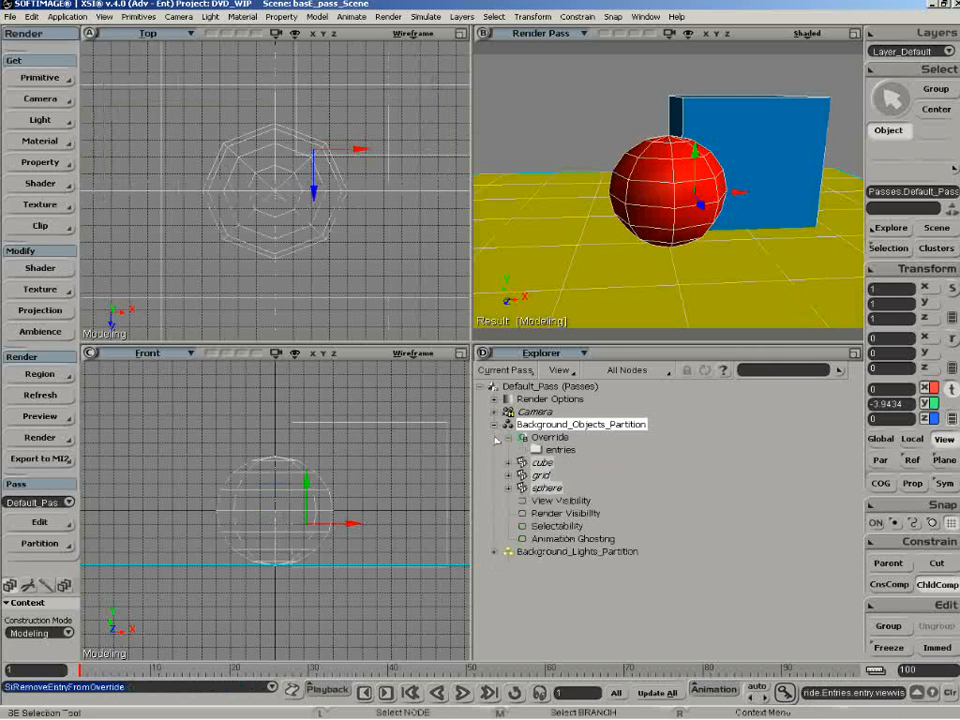
Reopen the partition's Override property and add the cube's View Visibility parameter to it
click(524, 438)
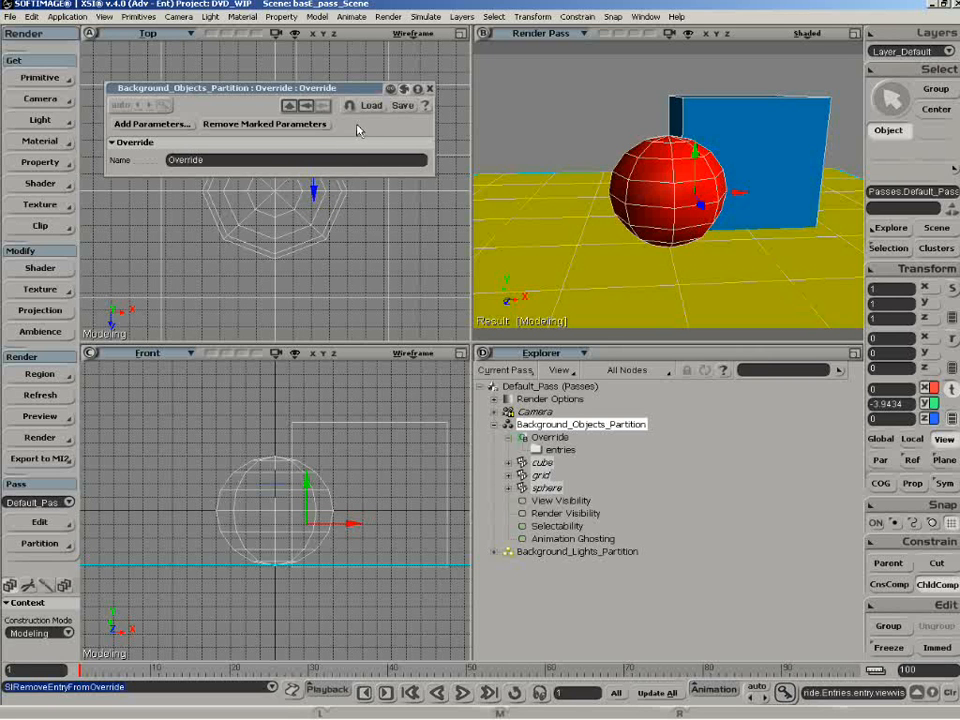
click(160, 125)
click(184, 157)
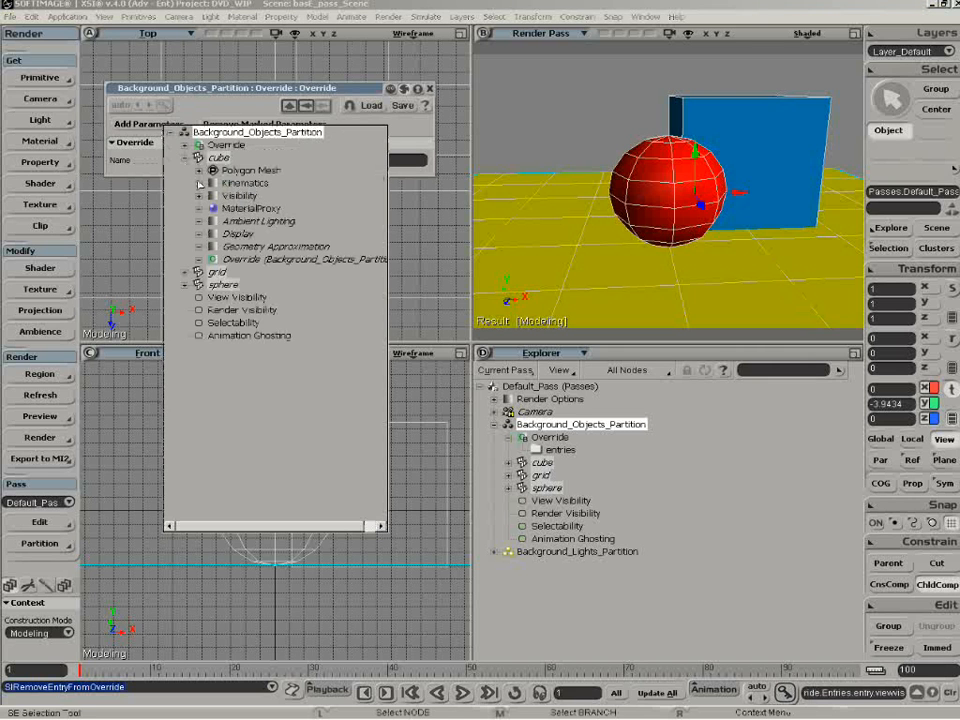
click(200, 196)
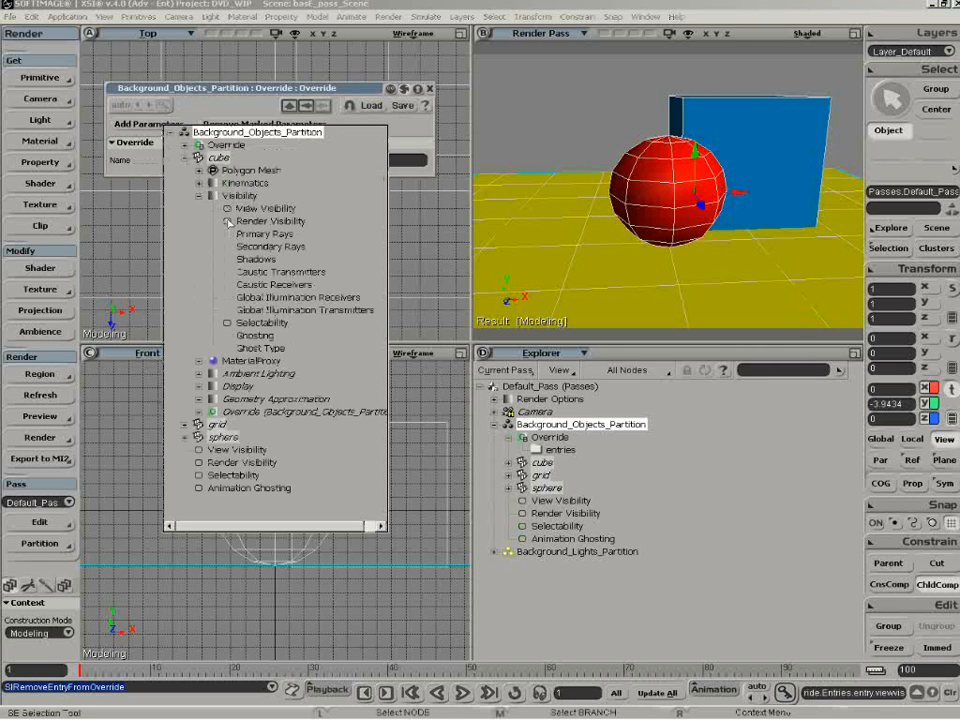
click(255, 209)
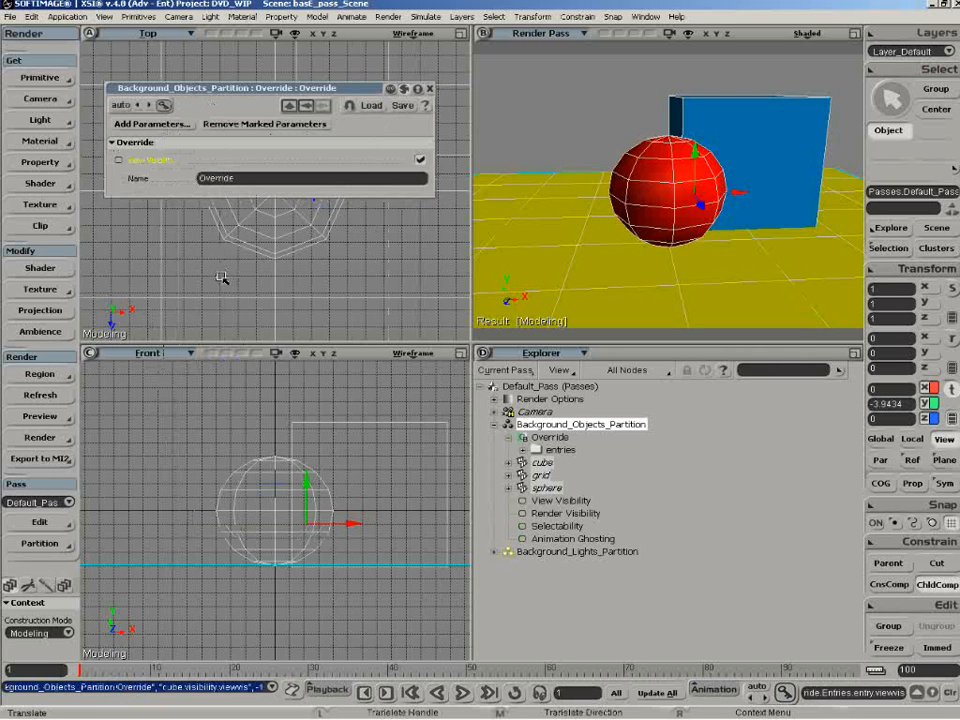
Keyframe the override's View Visibility on at frame 1, off at frame 5 and on at frame 12
key(v)
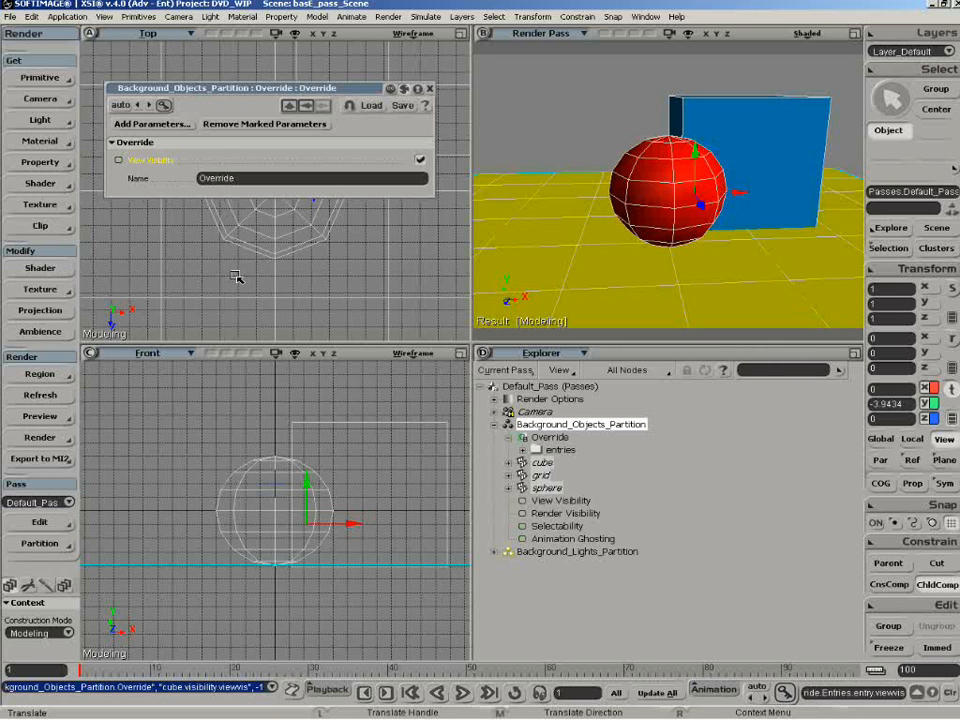
click(118, 160)
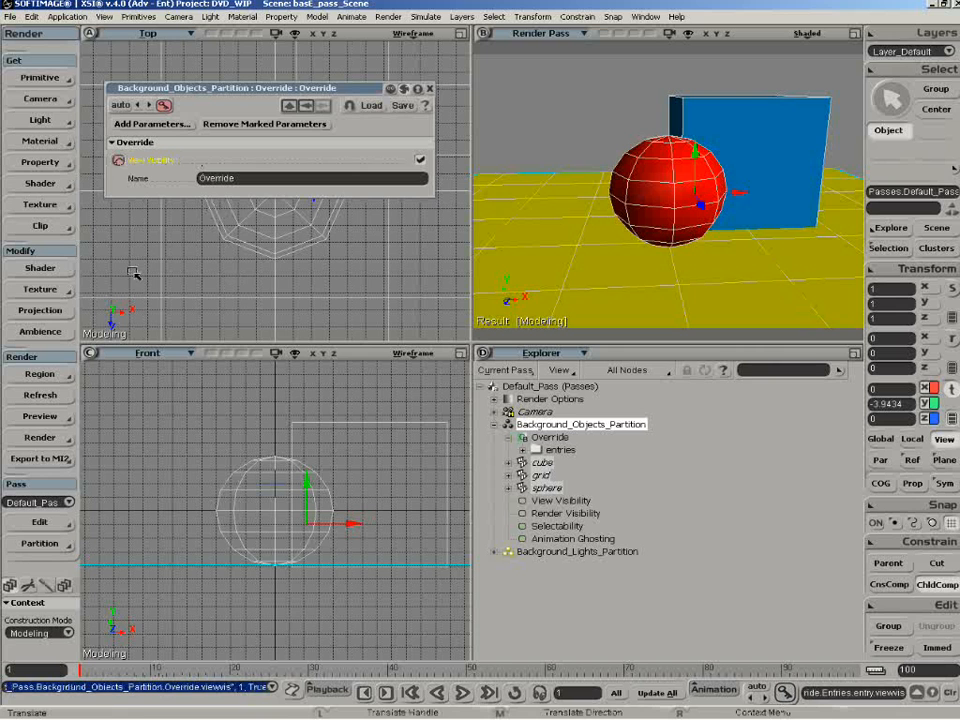
click(112, 668)
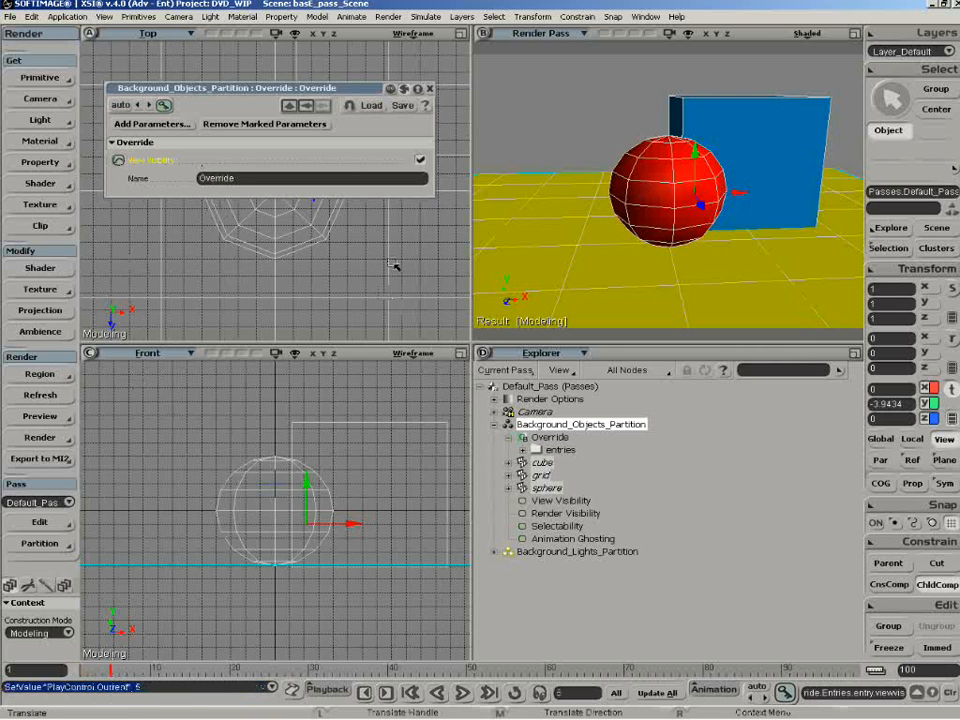
click(420, 160)
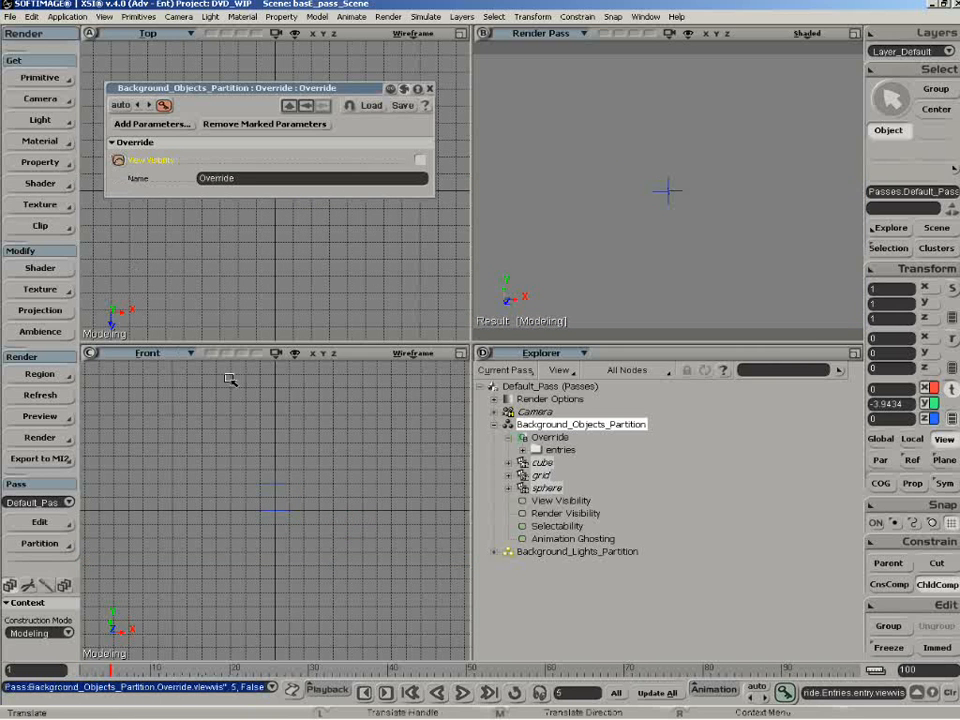
click(166, 668)
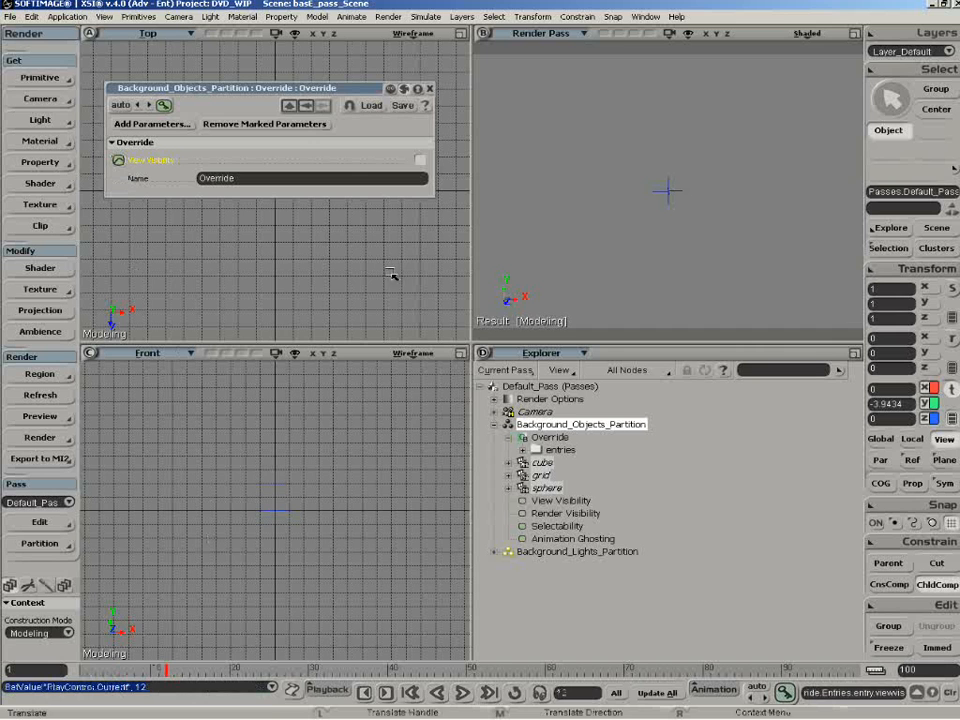
click(420, 160)
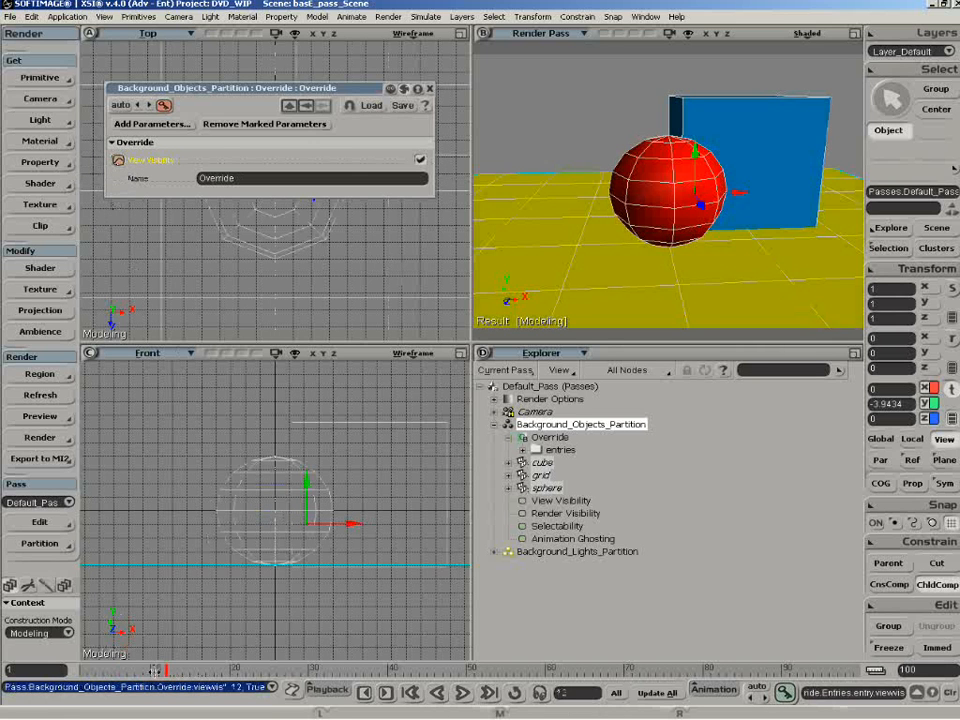